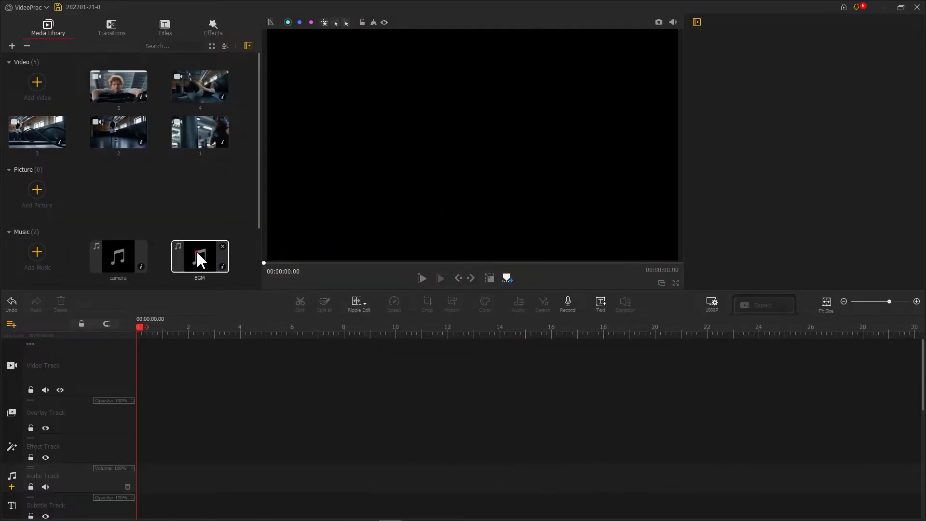
- Place the BGM music on the audio track, starting just under one second in
drag(199, 258, 174, 460)
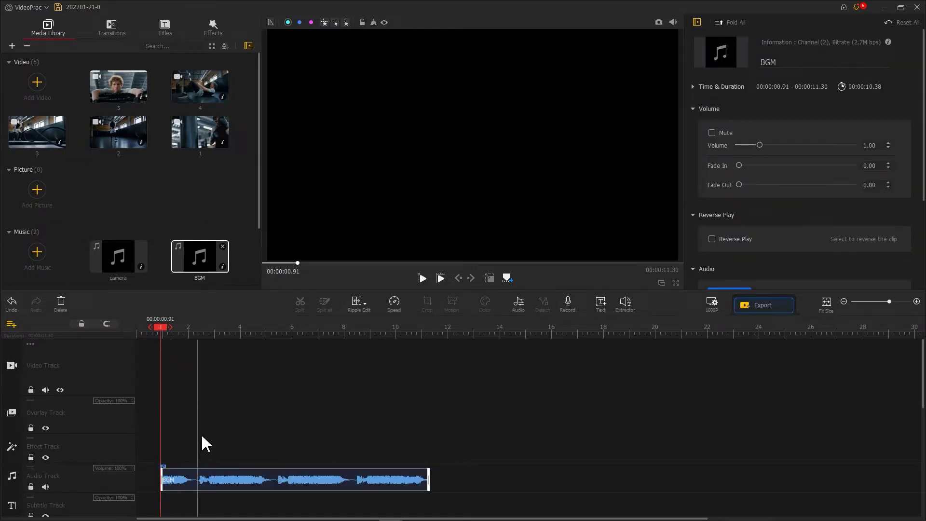
- Analyze the BGM's audio beats and add M markers along the clip during playback
click(518, 304)
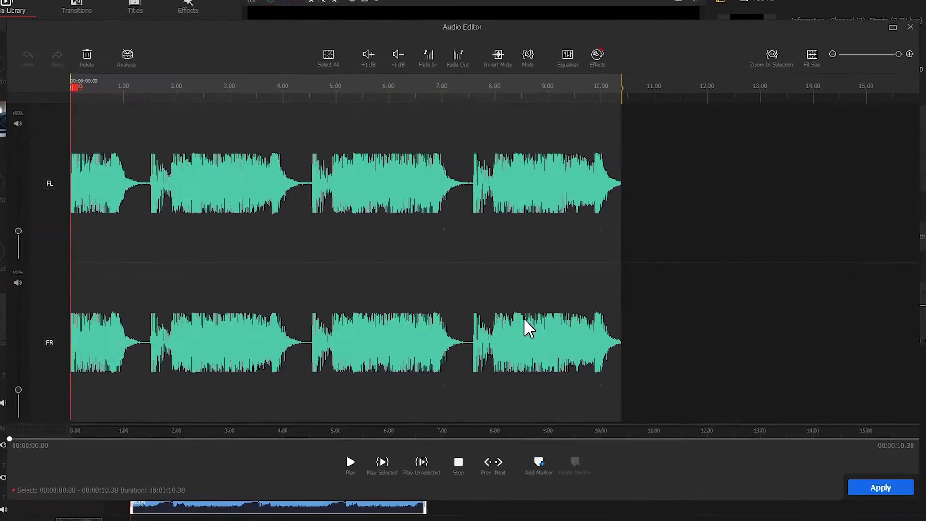
click(128, 56)
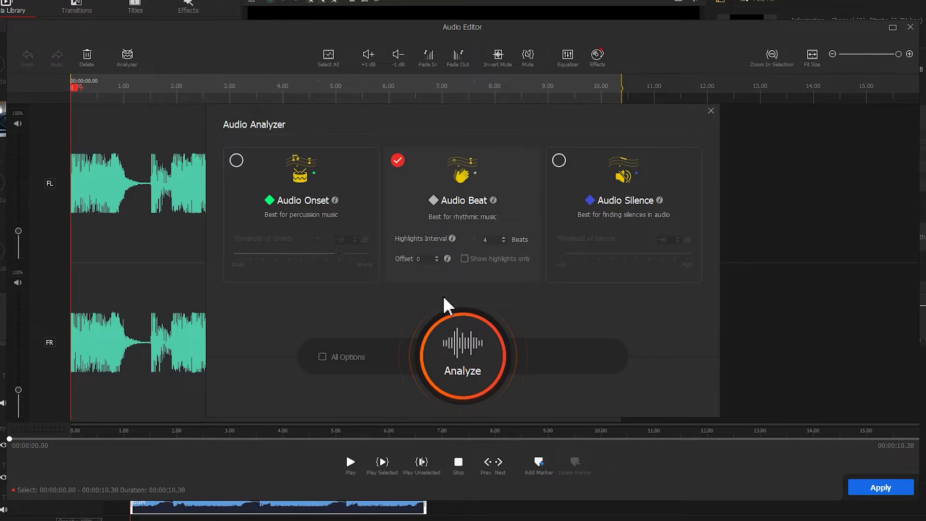
click(460, 341)
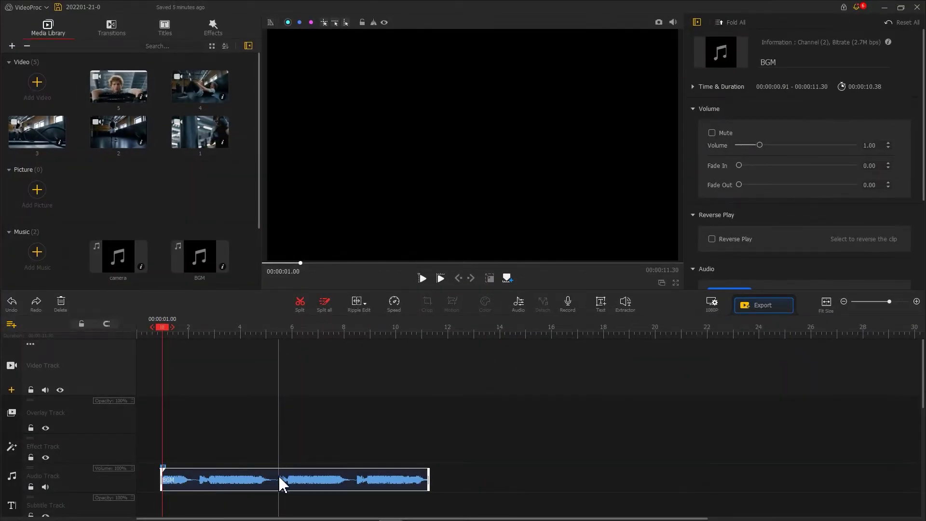
click(526, 307)
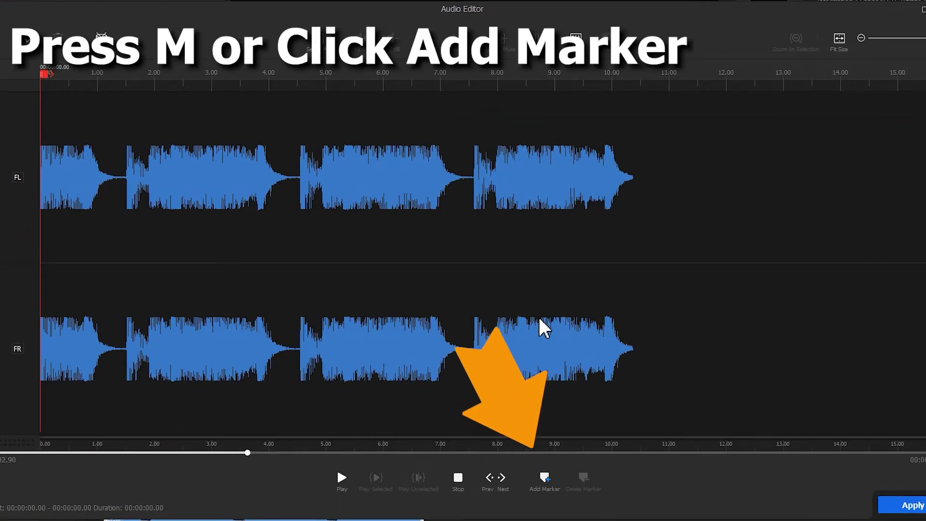
key(space)
key(m)
key(m)
key(m)
key(m)
key(m)
key(m)
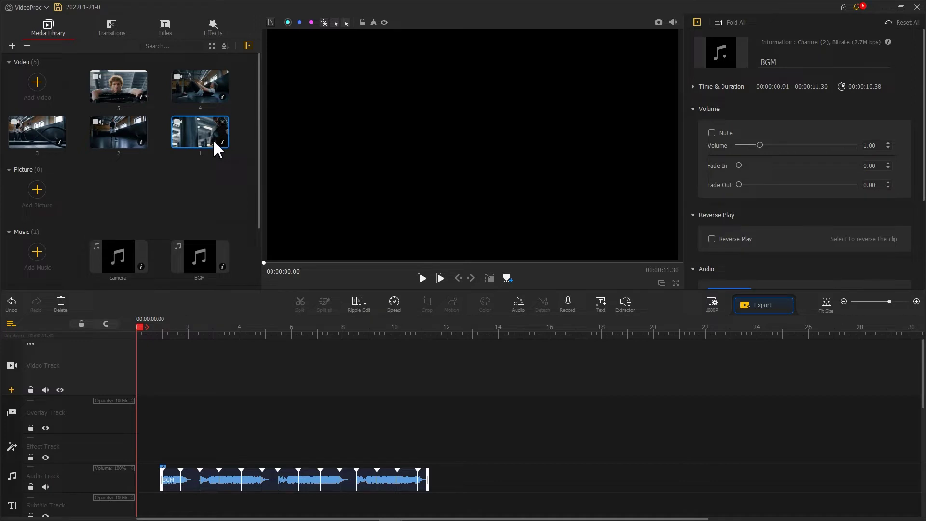
- Trim boxer clip 1 at 1.70 s and insert its snapshot still right after it
drag(211, 137, 153, 355)
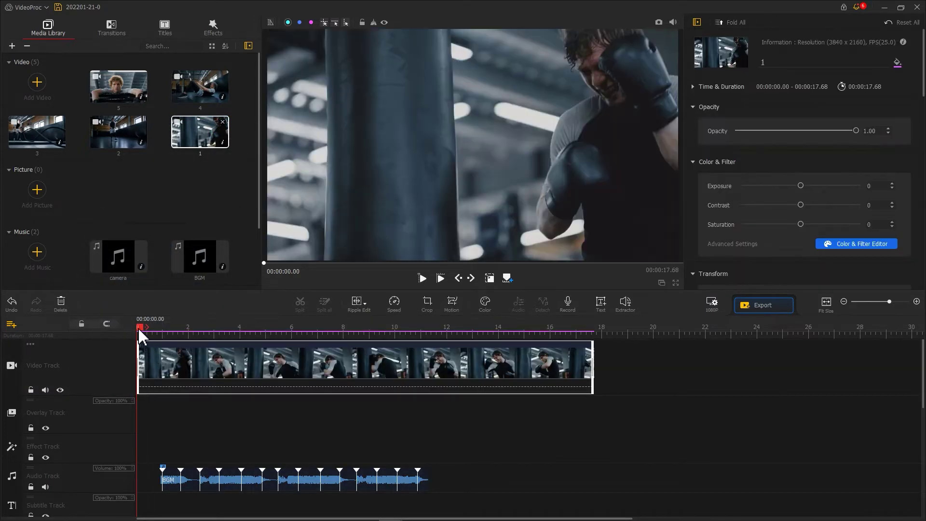
drag(142, 334, 182, 334)
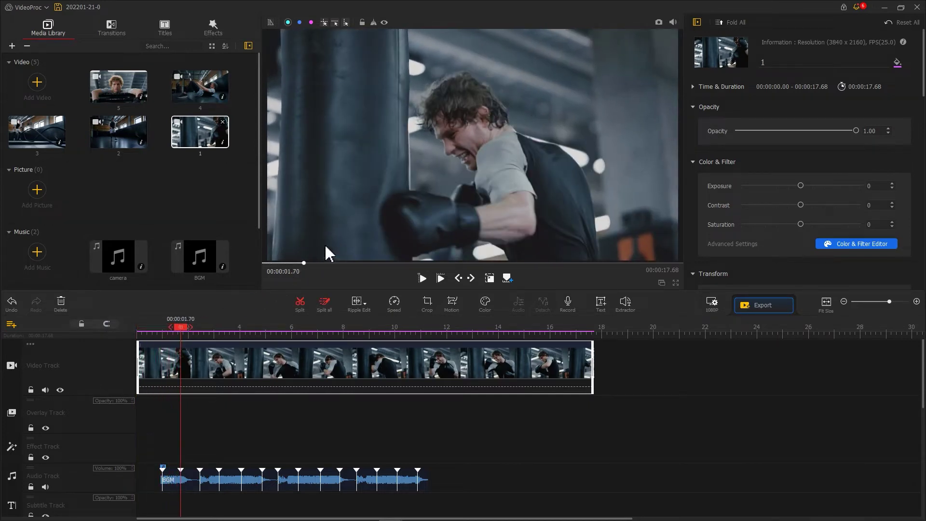
click(659, 23)
drag(374, 168, 139, 199)
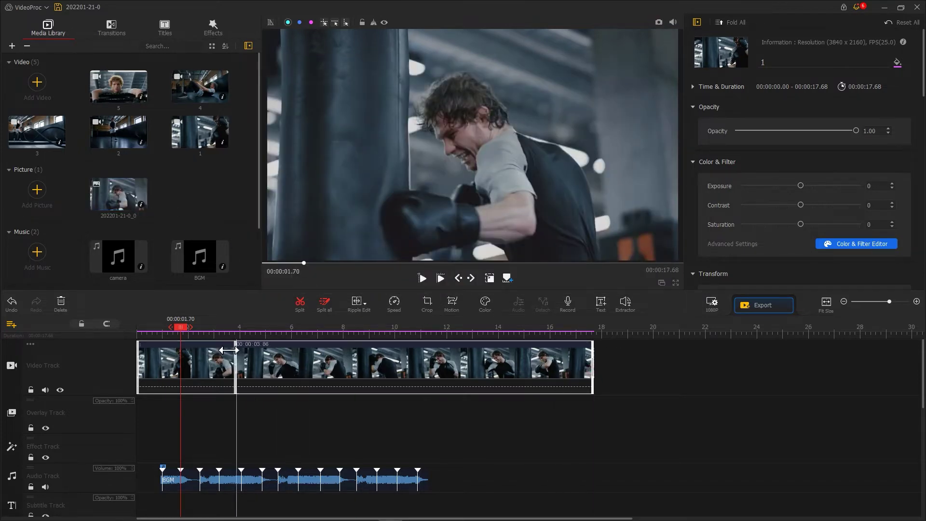
drag(120, 194, 199, 358)
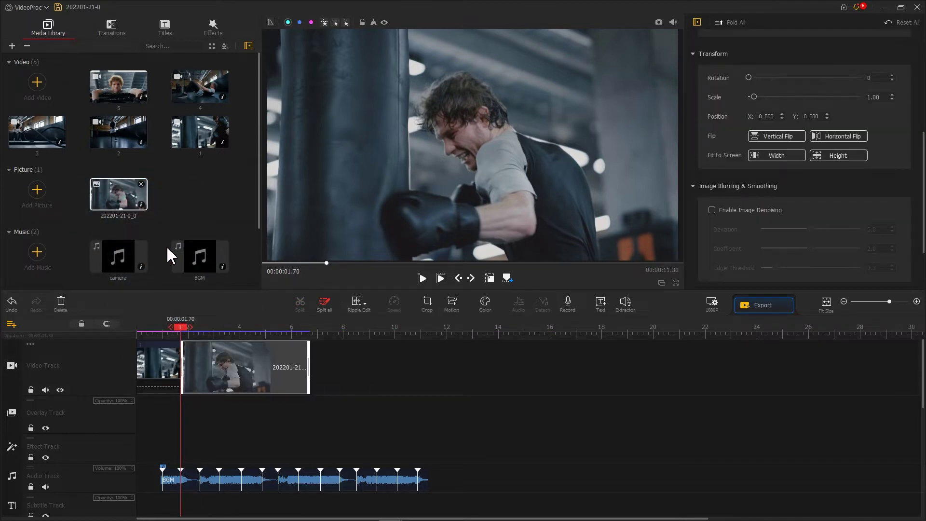
click(111, 31)
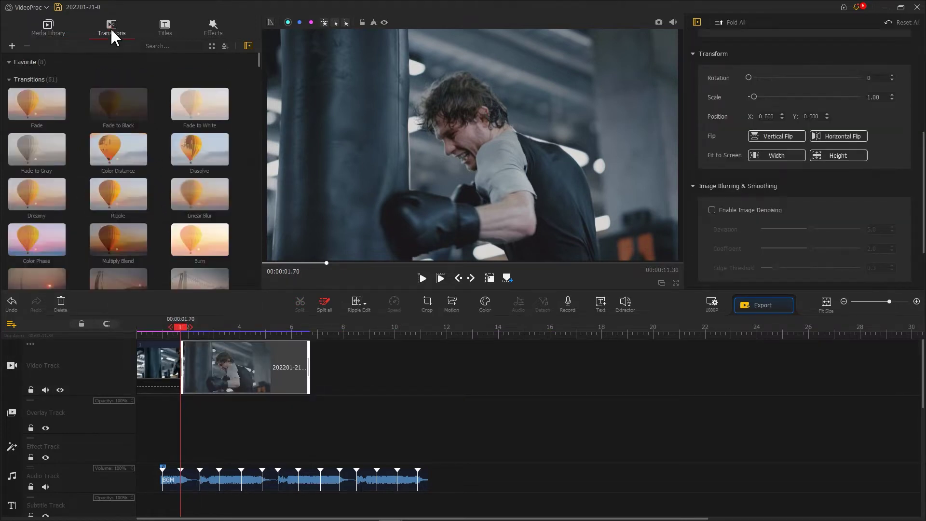
- Add Fade to White between the clips, with the camera sound on a new audio track
mouse_move(194, 106)
mouse_down()
mouse_move(181, 362)
mouse_move(219, 358)
mouse_up()
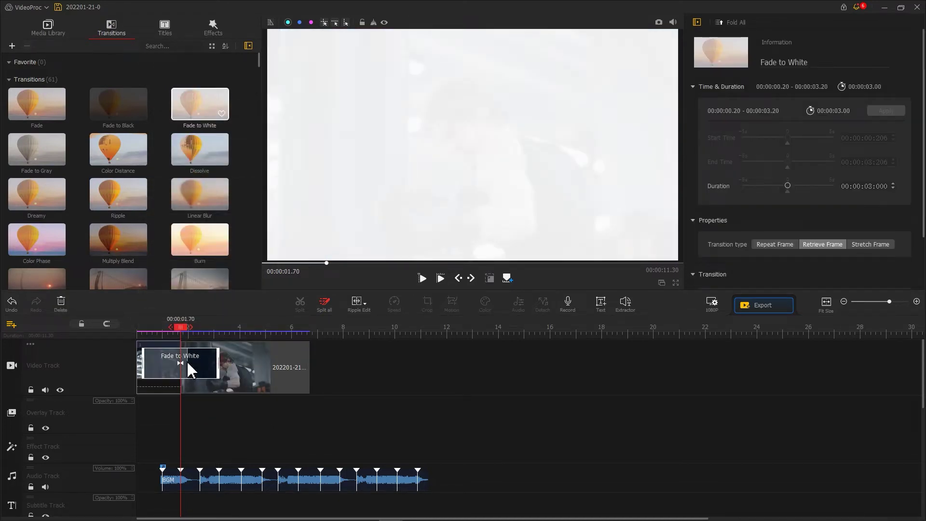
click(48, 30)
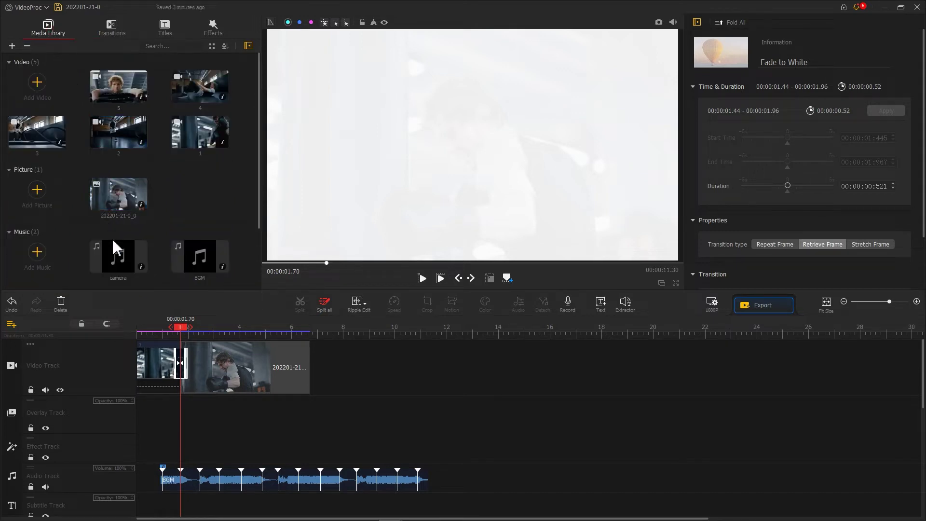
double_click(118, 255)
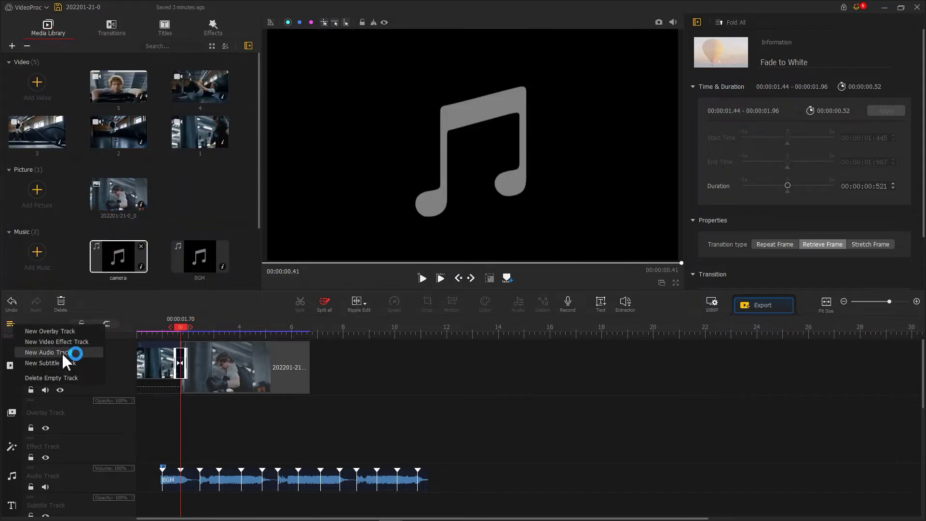
click(47, 352)
drag(118, 254, 181, 432)
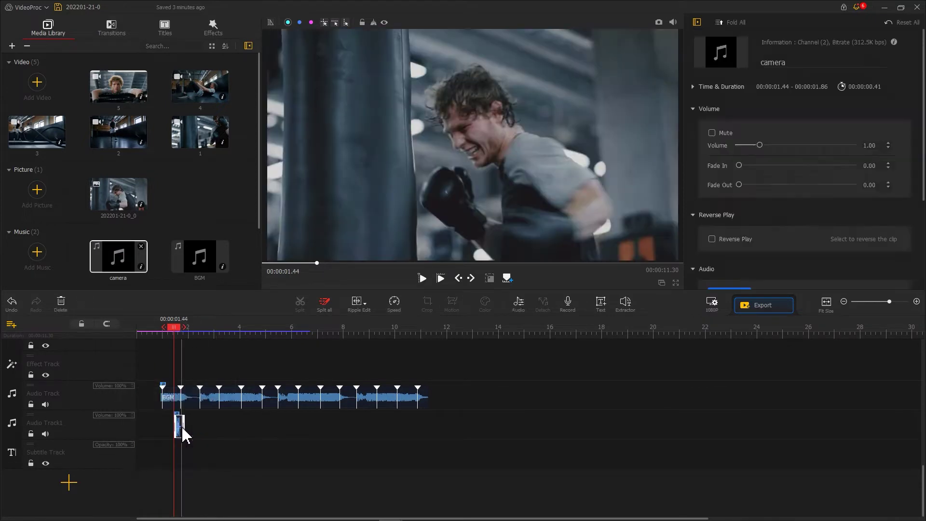
- Shift the BGM later, review the edit from the start, and select the freeze-frame picture
drag(181, 396, 246, 483)
click(143, 329)
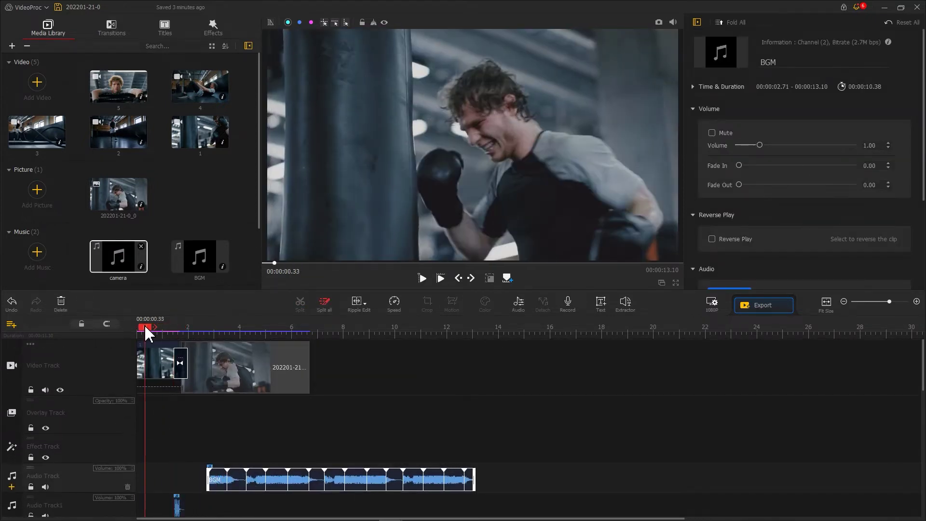
key(space)
key(space)
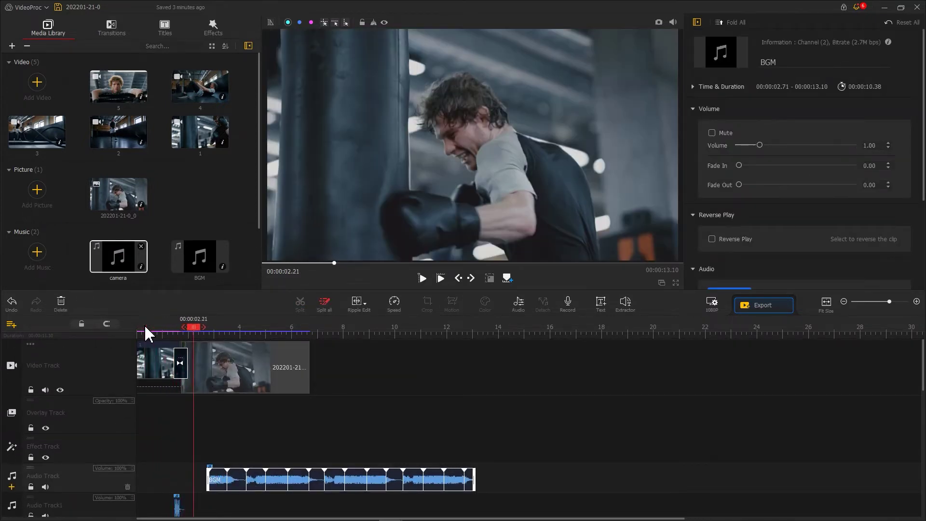
click(227, 369)
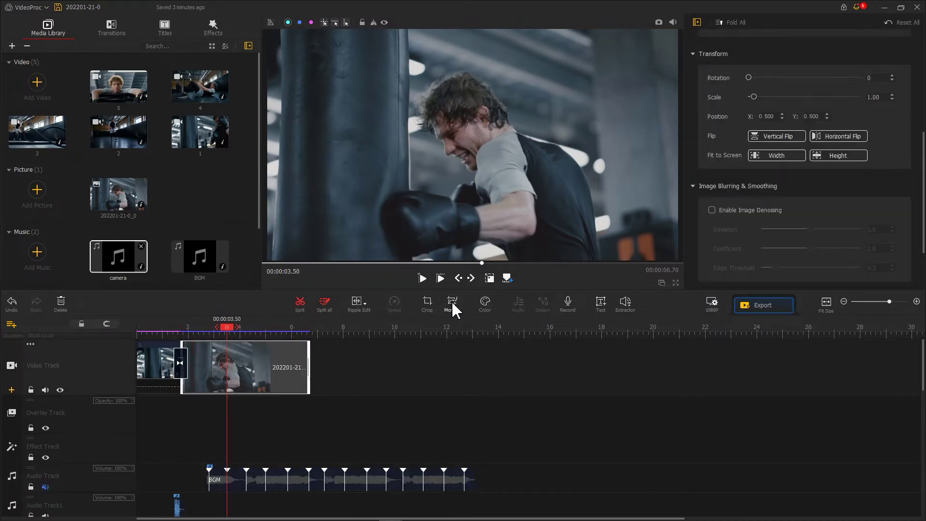
- Add a motion keyframe at 0.16 s with the still tilted and zoomed in, then apply
click(453, 305)
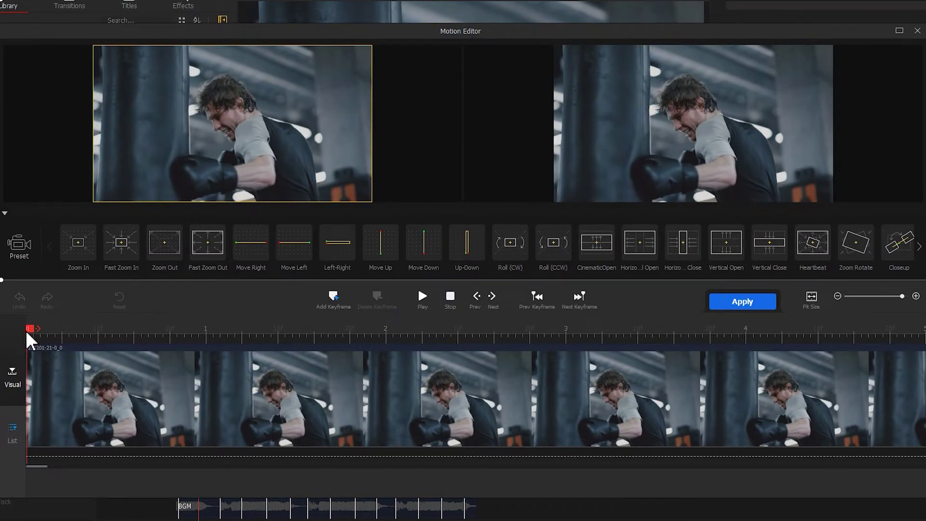
drag(27, 331, 59, 331)
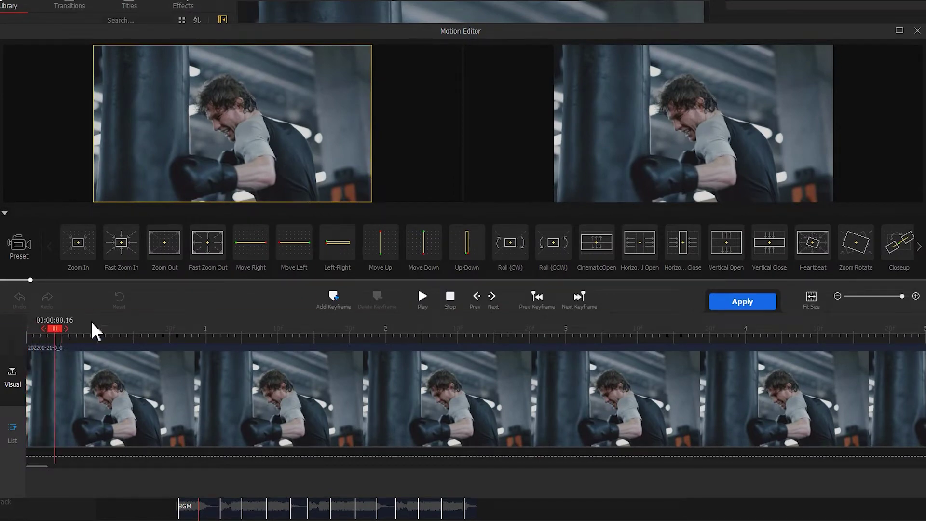
click(333, 297)
drag(303, 86, 355, 93)
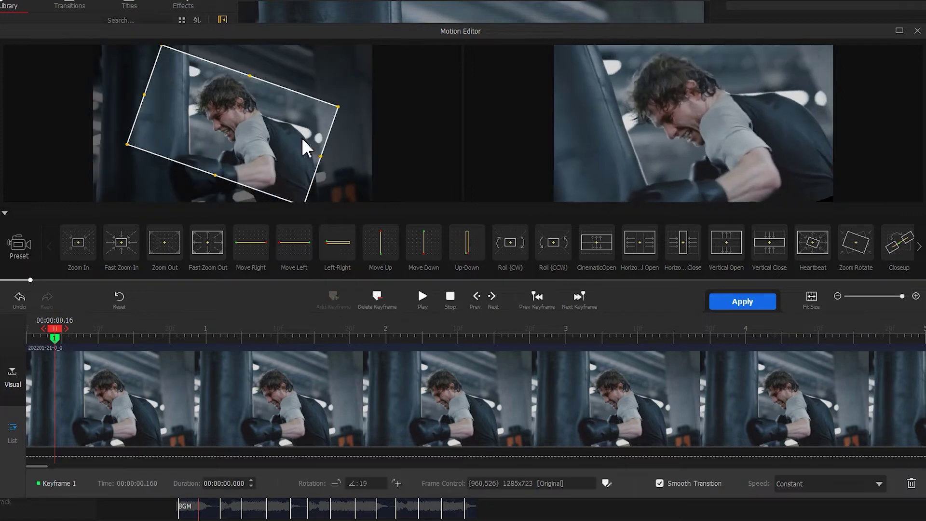
mouse_move(55, 333)
mouse_down()
mouse_move(45, 335)
mouse_move(81, 335)
mouse_up()
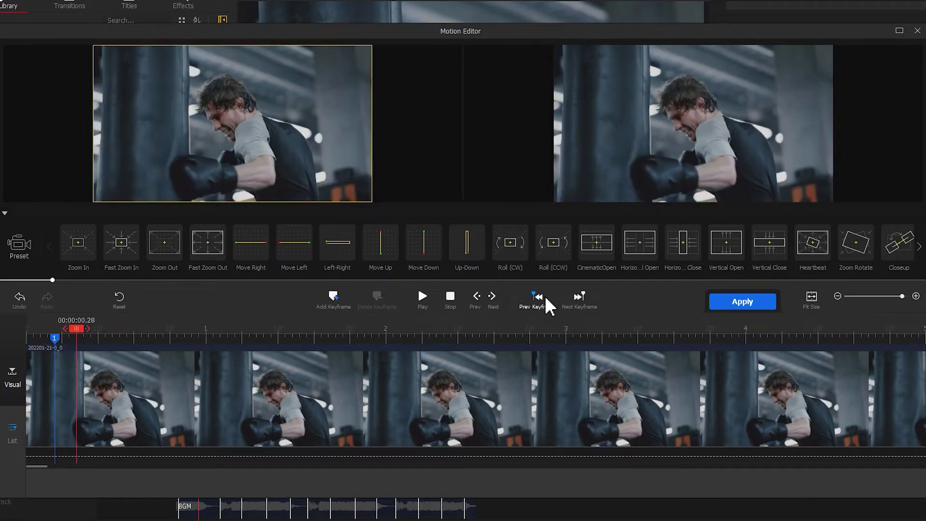
click(742, 301)
- Add the Border effect and an Old Photo effect on a new video effect track
click(212, 28)
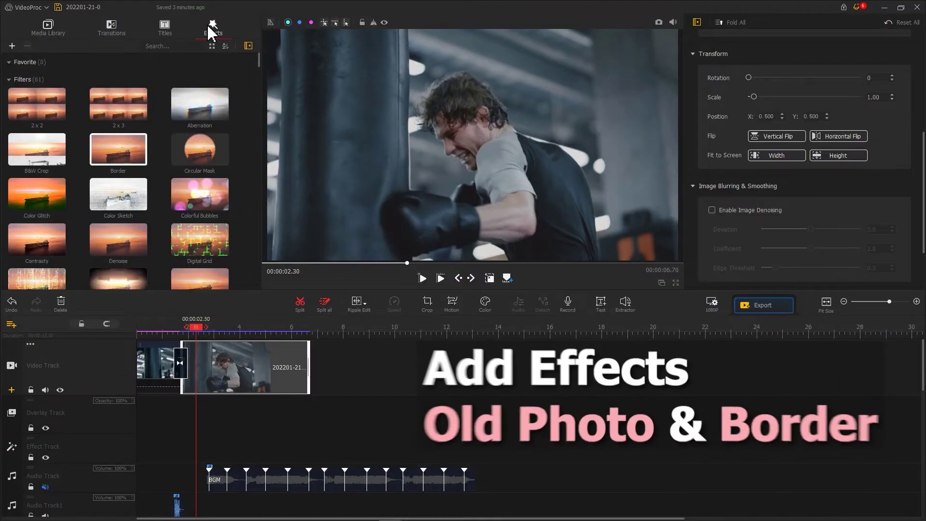
drag(118, 152, 199, 450)
click(11, 324)
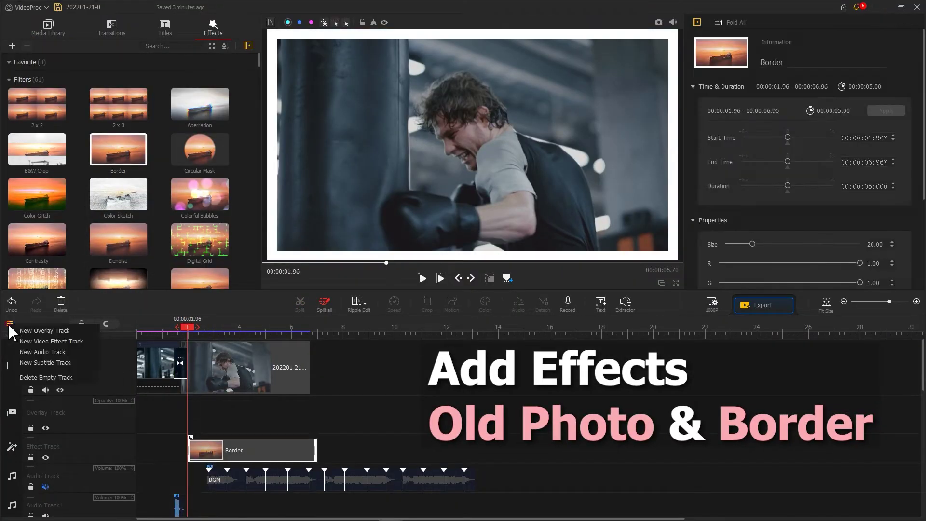
click(51, 341)
scroll(118, 181, down, 6)
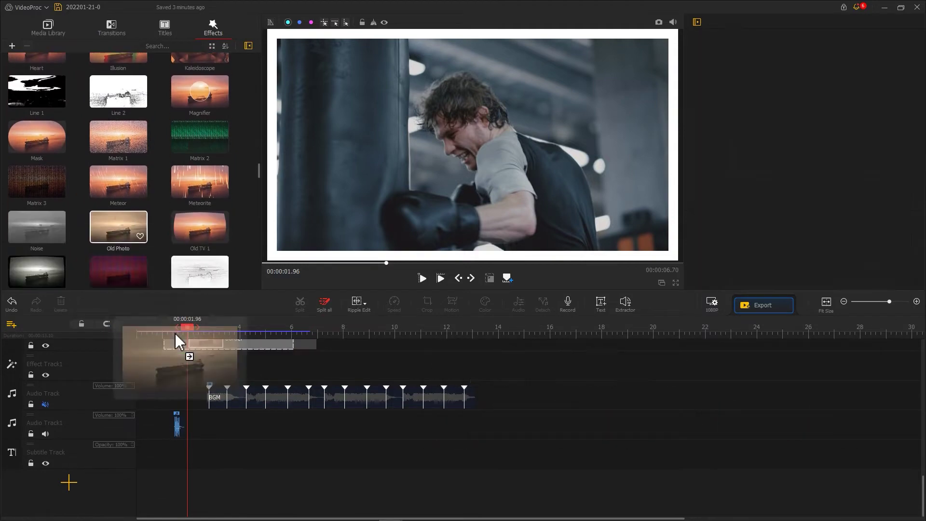
drag(119, 228, 202, 373)
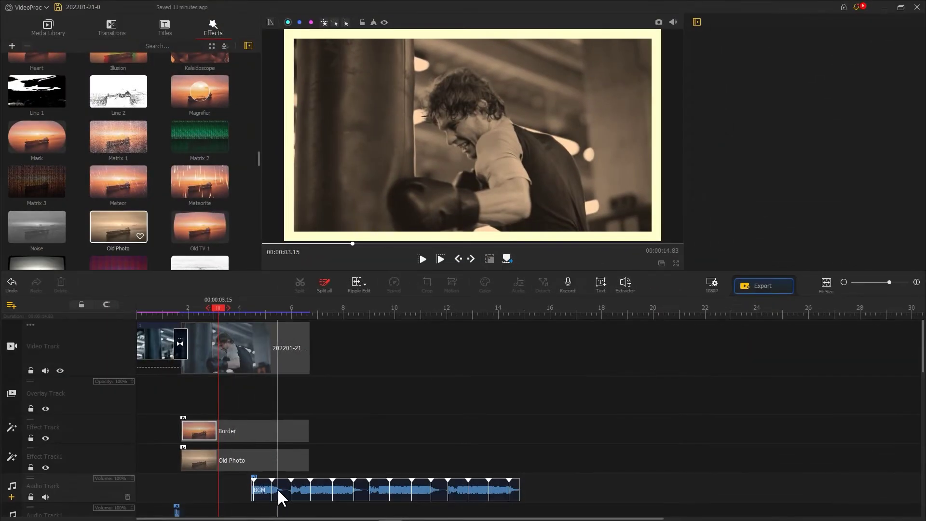
- Move the BGM music earlier and play the edit from the beginning
drag(268, 496, 204, 494)
drag(160, 313, 113, 315)
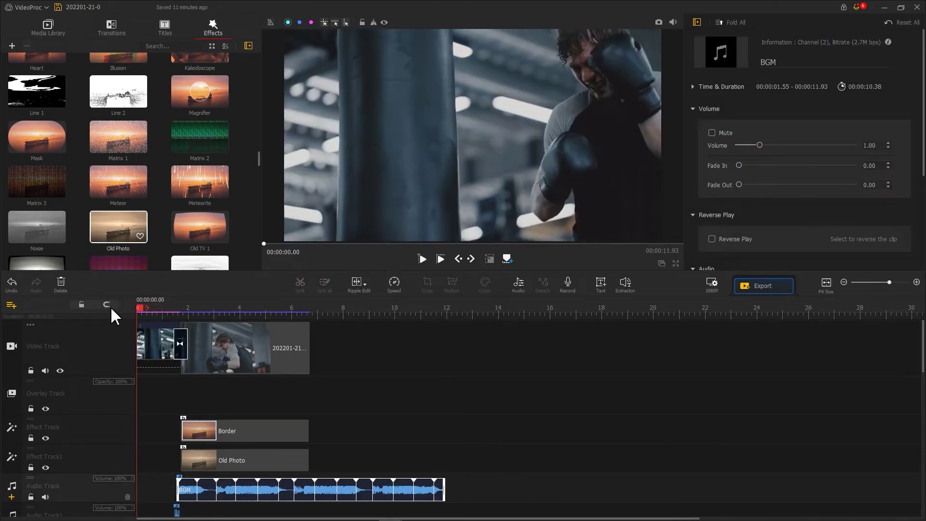
key(space)
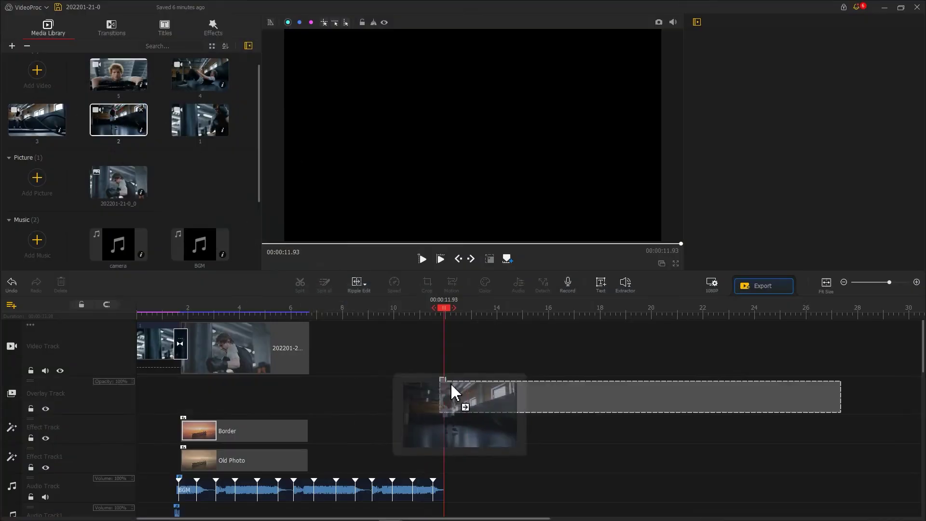
- Place gym clip 2 on the overlay track from about 11.8 seconds
drag(451, 391, 452, 391)
- Resize, reposition and tilt the seated-man overlay clip, then confirm the crop
click(439, 285)
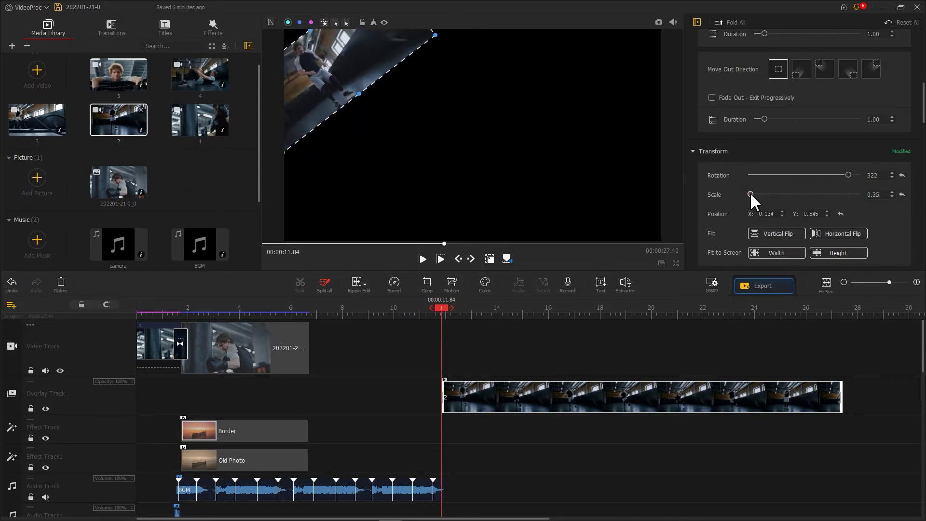
drag(750, 195, 752, 195)
drag(848, 174, 848, 174)
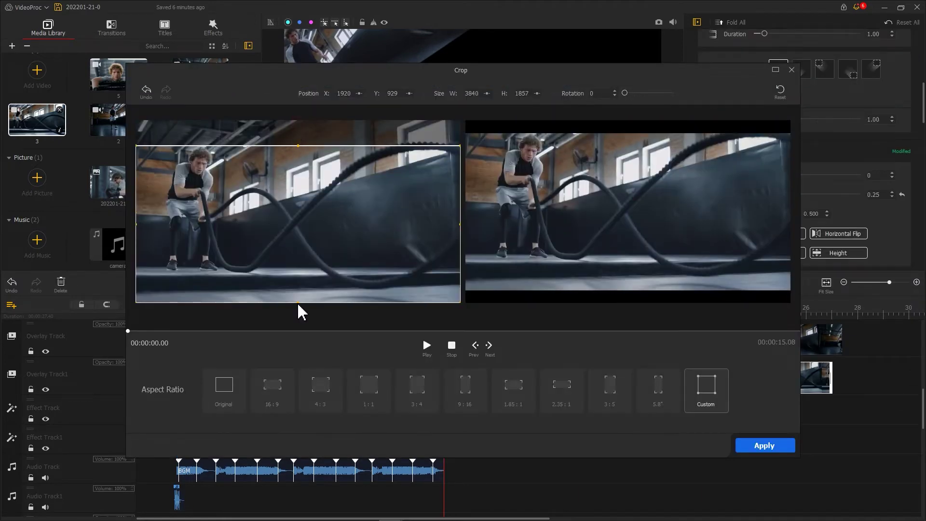
click(765, 445)
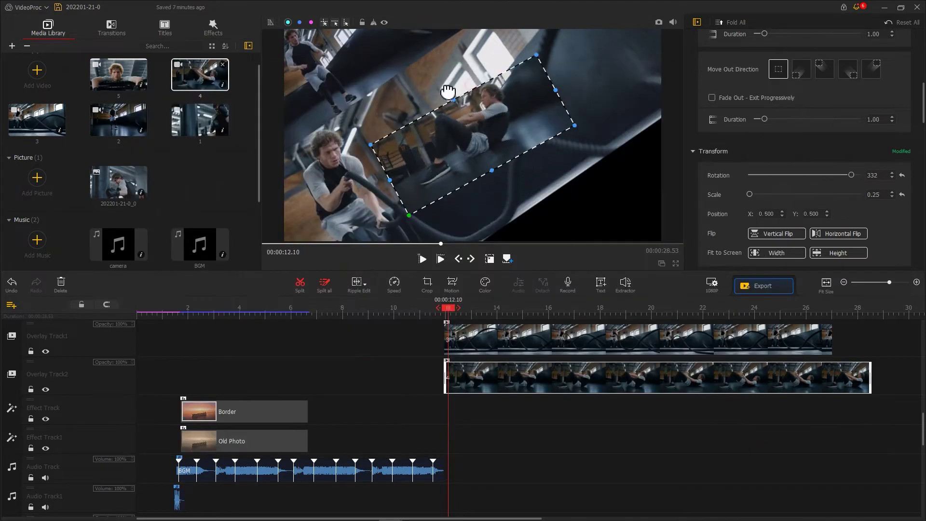
- Scale the overlay to 0.43, move it lower right, set rotation 326, and preview
drag(754, 195, 751, 194)
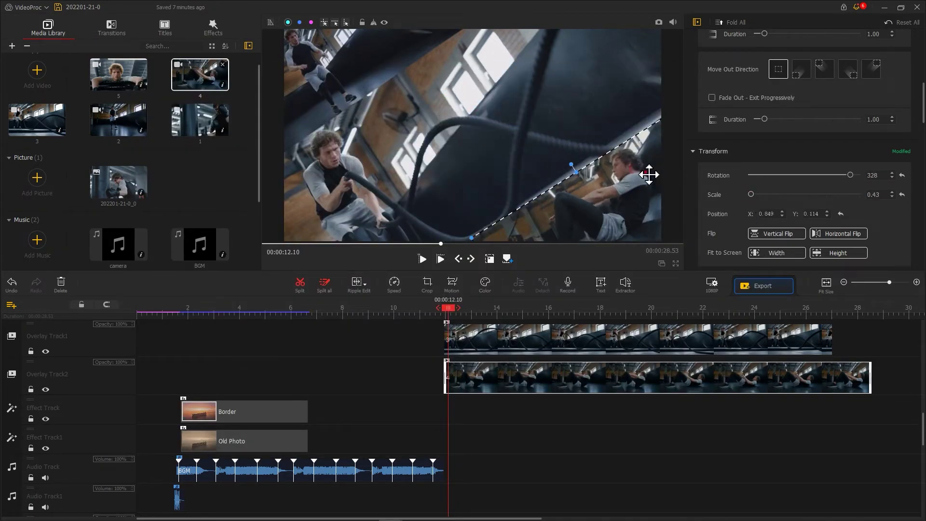
drag(644, 178, 649, 174)
drag(850, 175, 849, 175)
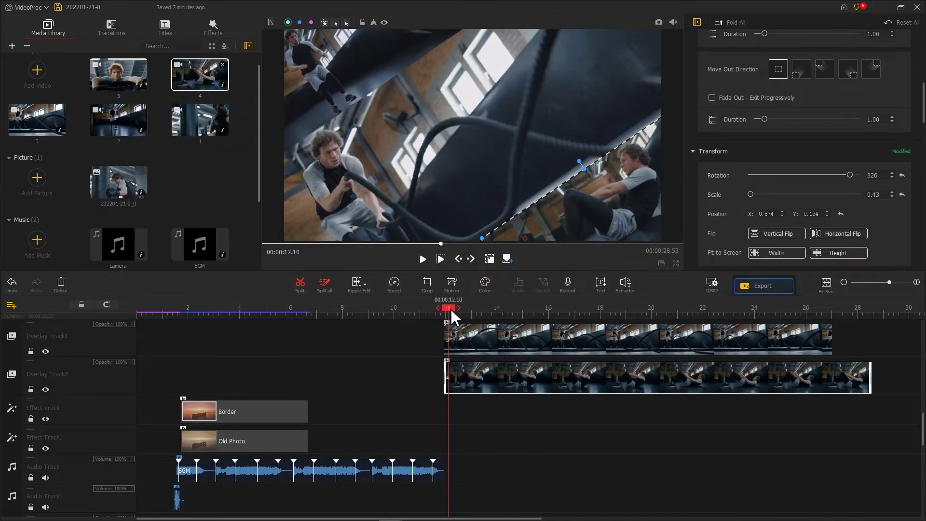
key(space)
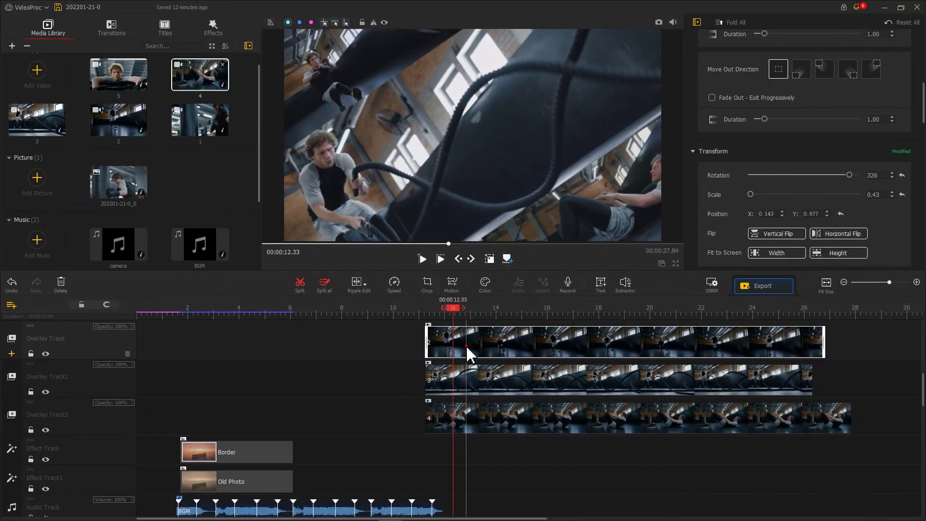
- Stagger the overlay clips to start around 6.67 s, 7.48 s and 8.3 s
drag(458, 329, 340, 332)
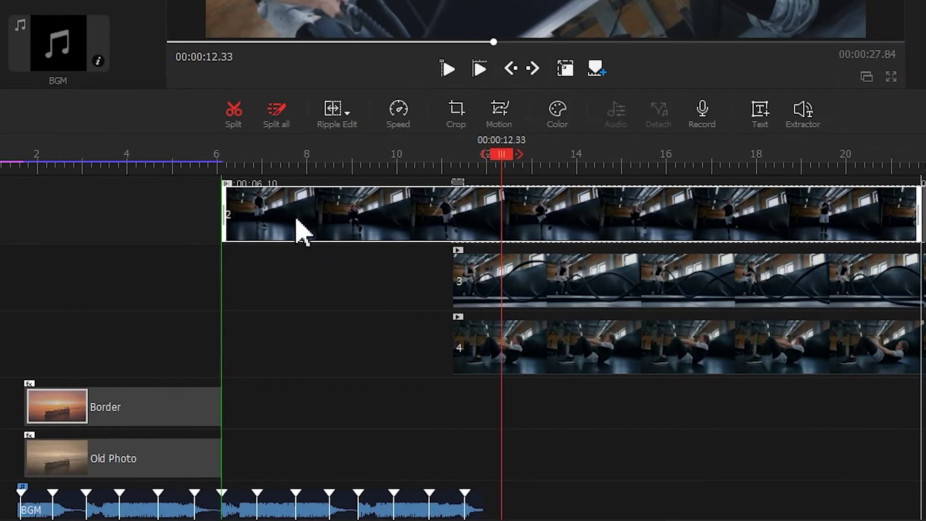
drag(302, 230, 324, 232)
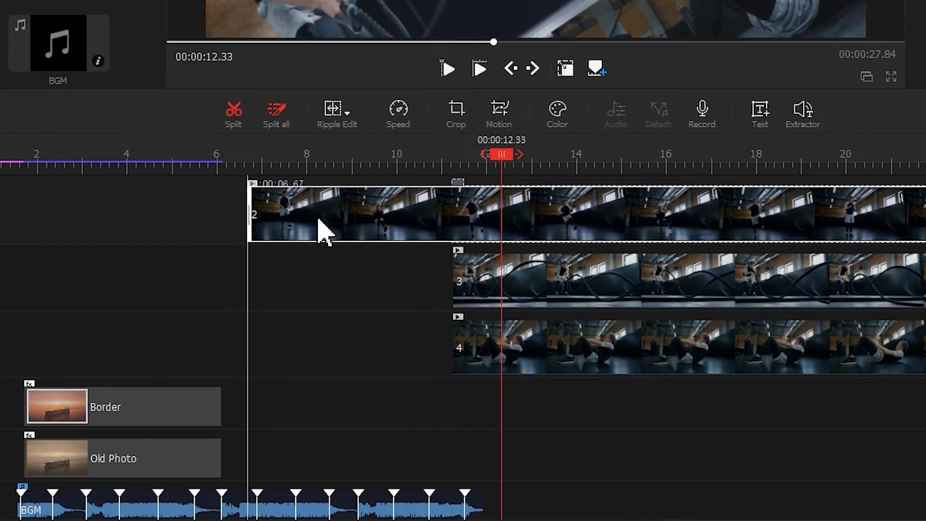
drag(547, 281, 378, 282)
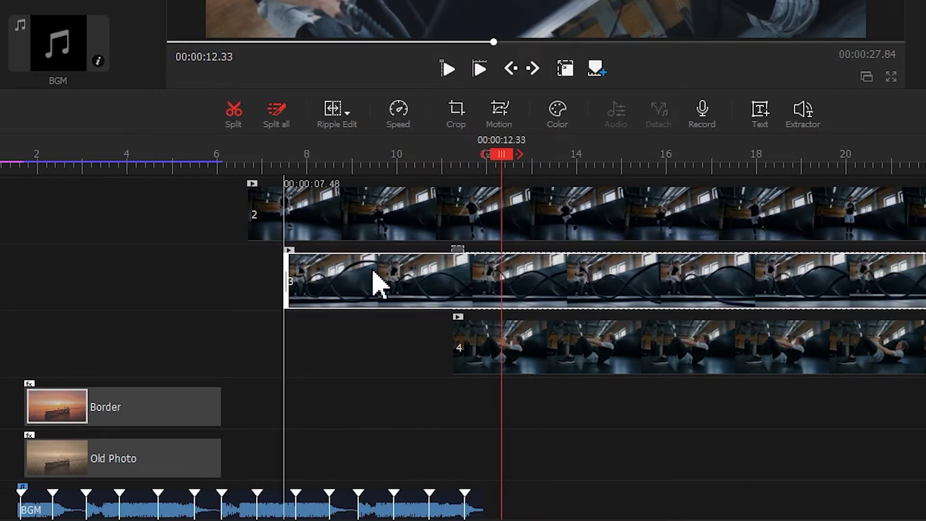
drag(532, 351, 394, 346)
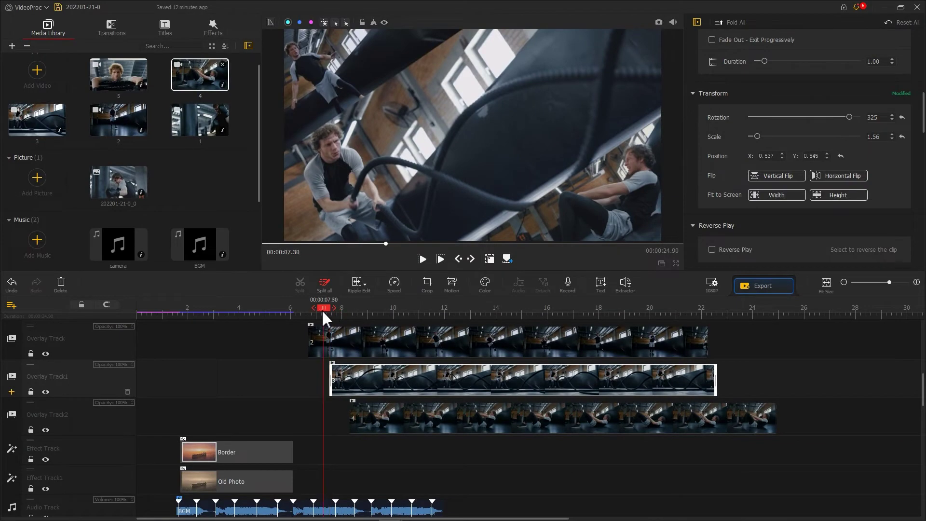
click(327, 342)
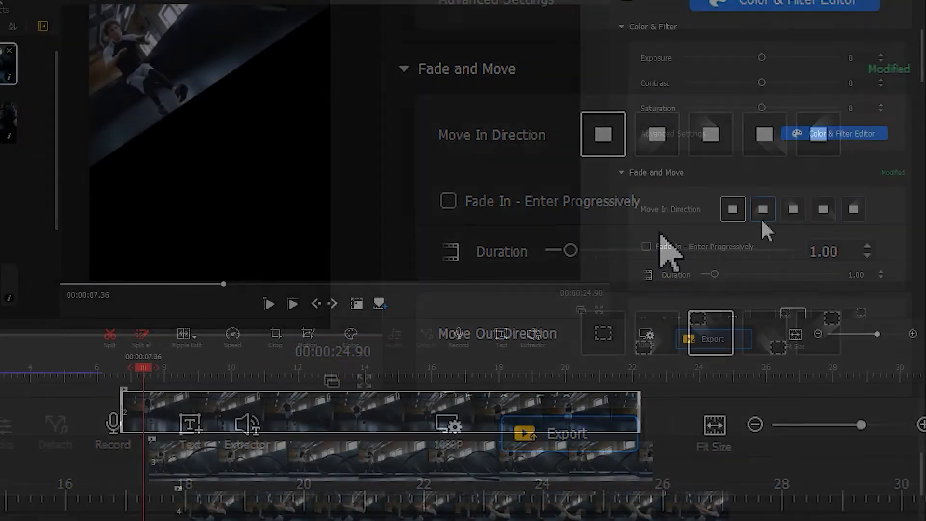
- Give the first two overlay clips different diagonal entrances of about 0.25 and 0.37 seconds
click(790, 217)
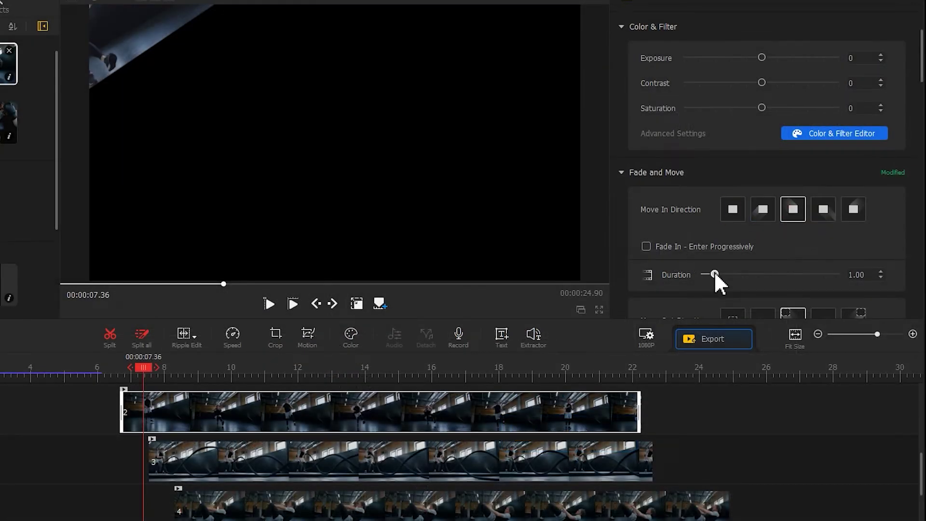
drag(714, 274, 703, 275)
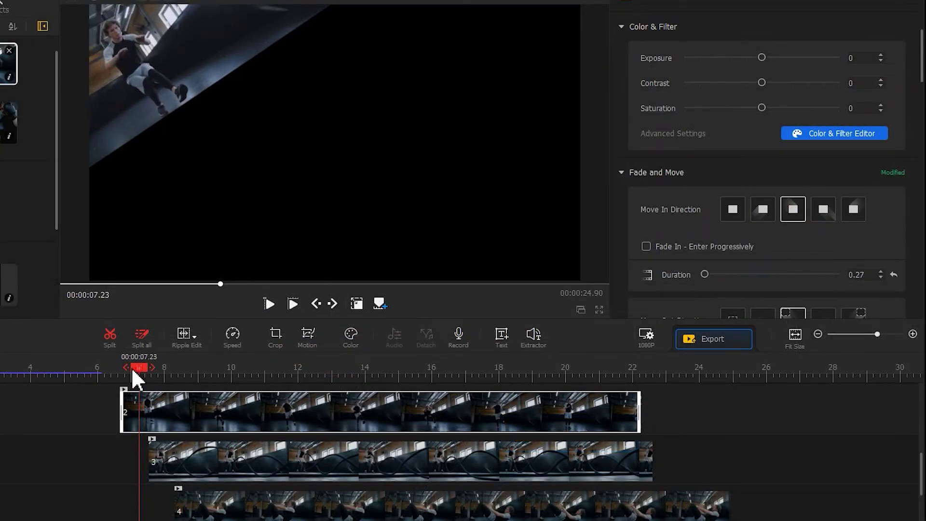
drag(136, 370, 170, 369)
click(175, 465)
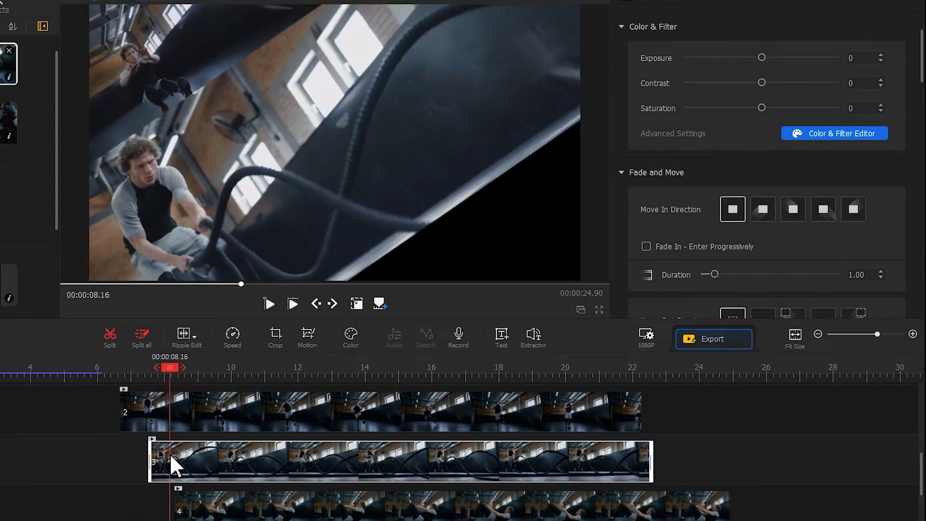
click(853, 209)
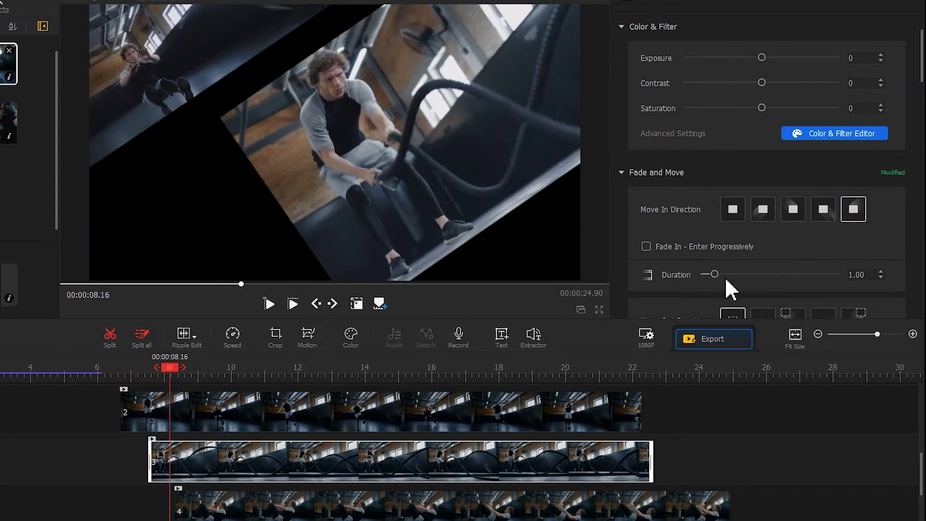
drag(715, 275, 706, 274)
click(186, 503)
- Give the last overlay clip another entrance direction lasting about a third second, then preview
click(194, 370)
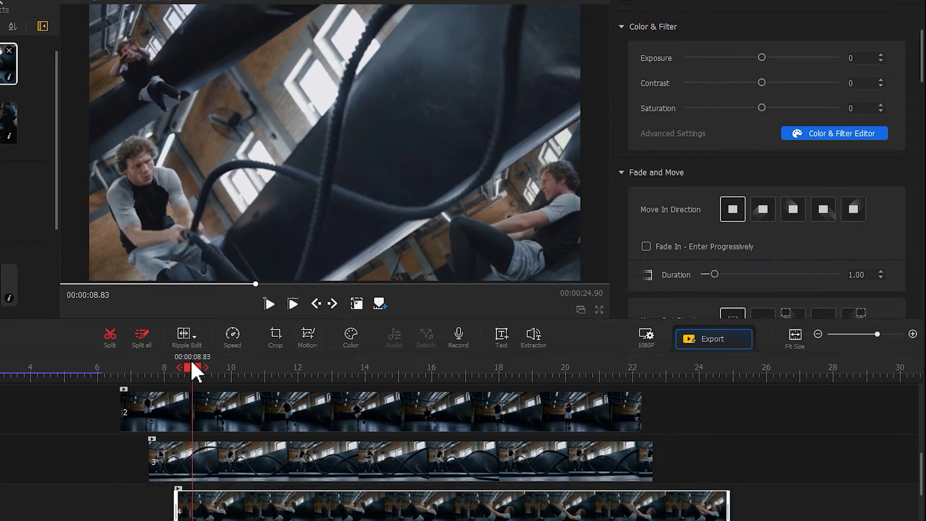
click(823, 208)
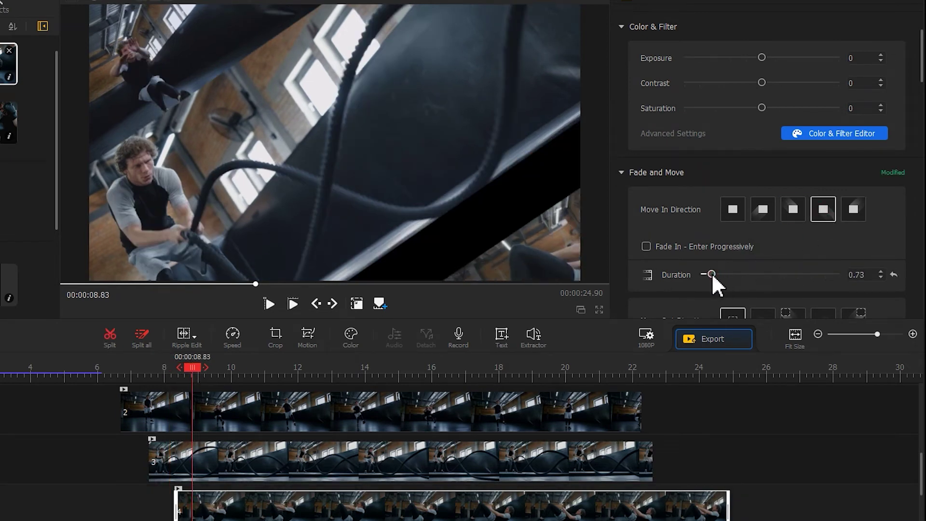
drag(714, 274, 707, 275)
click(107, 371)
key(space)
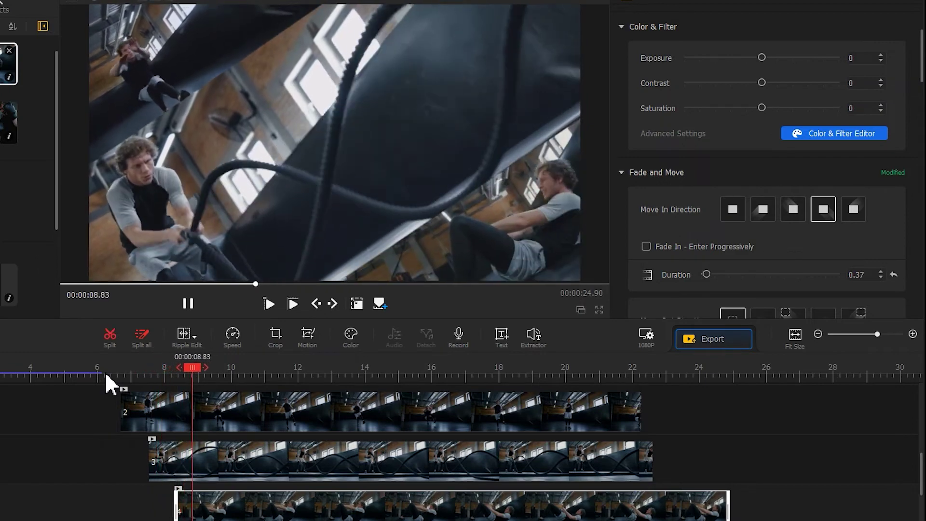
key(space)
- Set the clip to a diagonal entrance lasting about 0.3 seconds
click(853, 209)
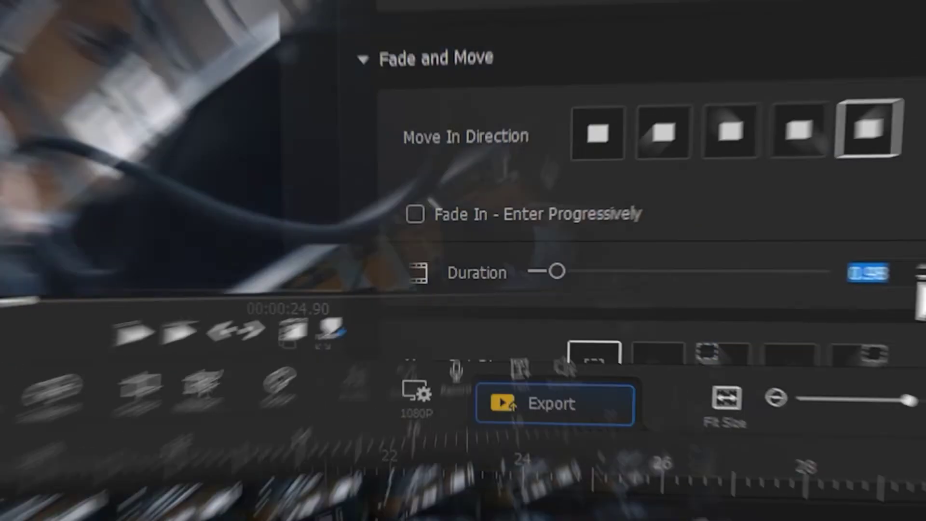
drag(713, 274, 705, 274)
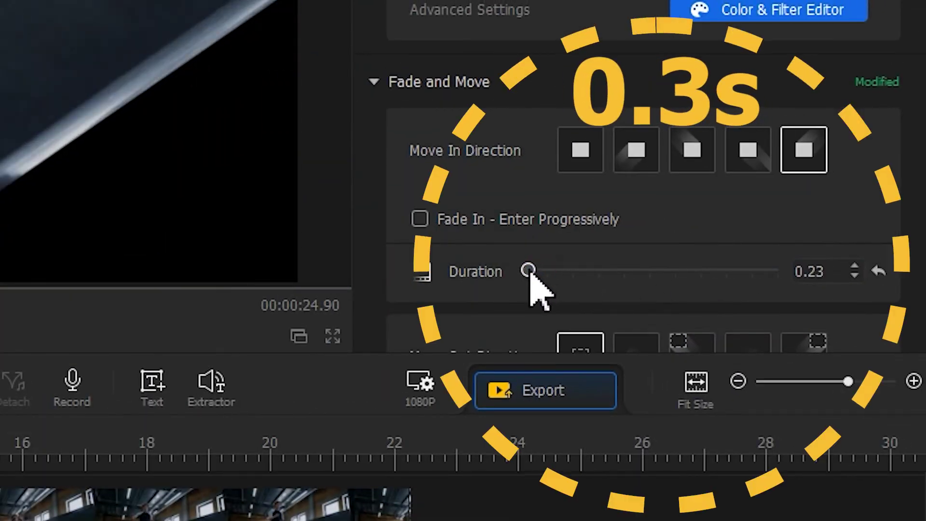
drag(528, 272, 531, 271)
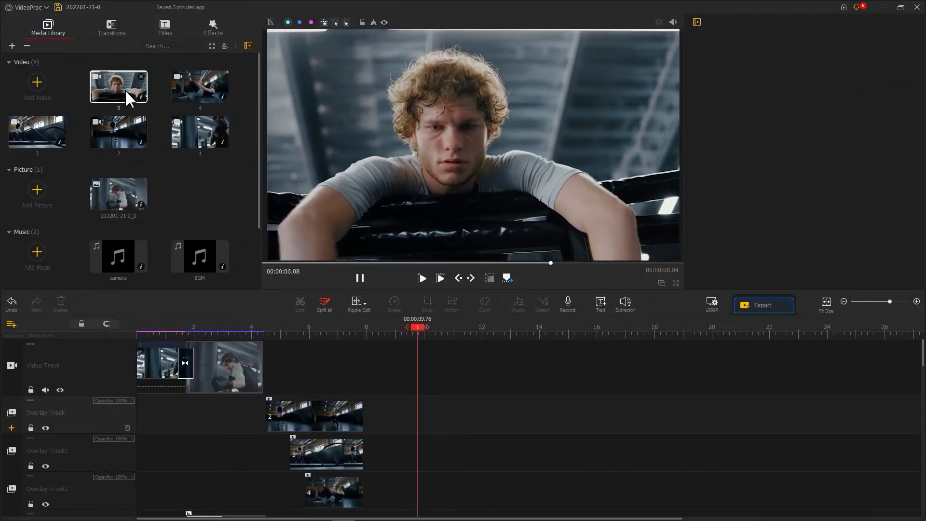
- Place boxer close-up clip 5 on the overlay track after clip 2 and fit it to screen height
mouse_move(129, 96)
mouse_down()
mouse_move(236, 219)
mouse_move(373, 420)
mouse_up()
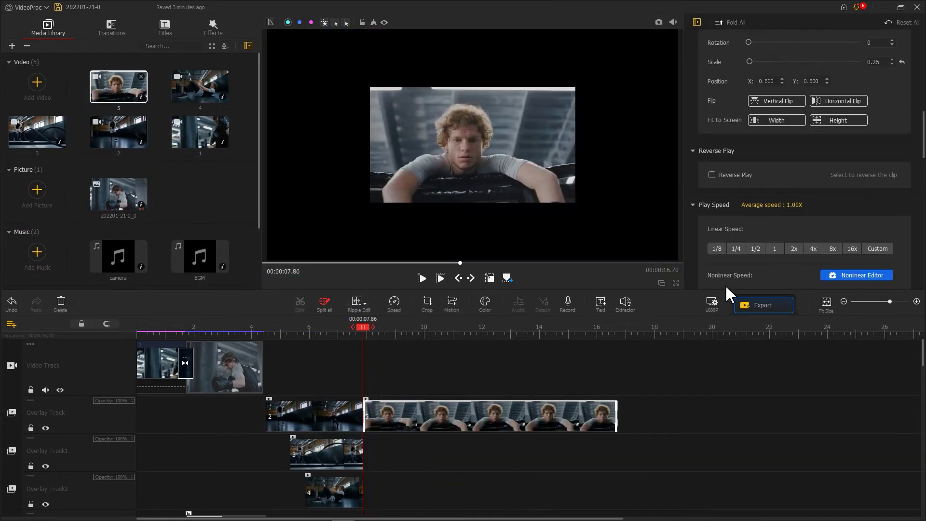
click(838, 120)
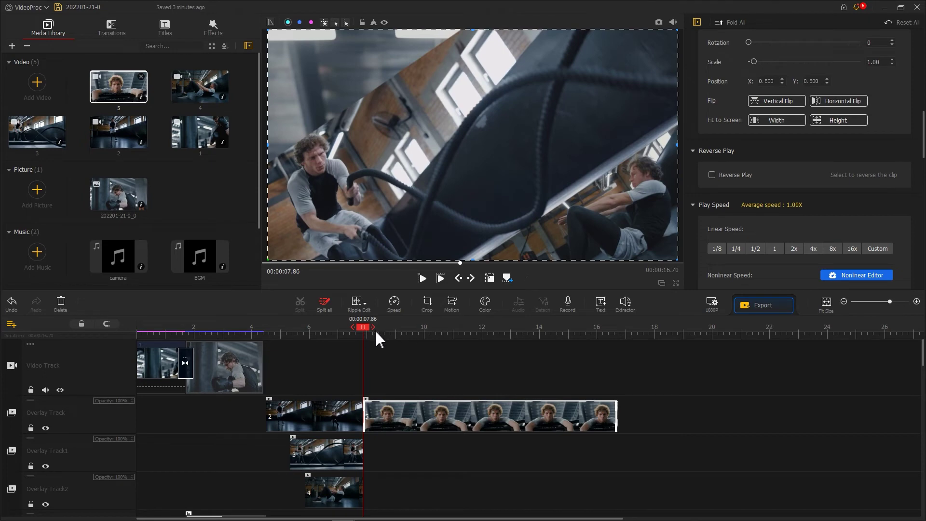
drag(364, 327, 375, 333)
scroll(367, 349, down, 3)
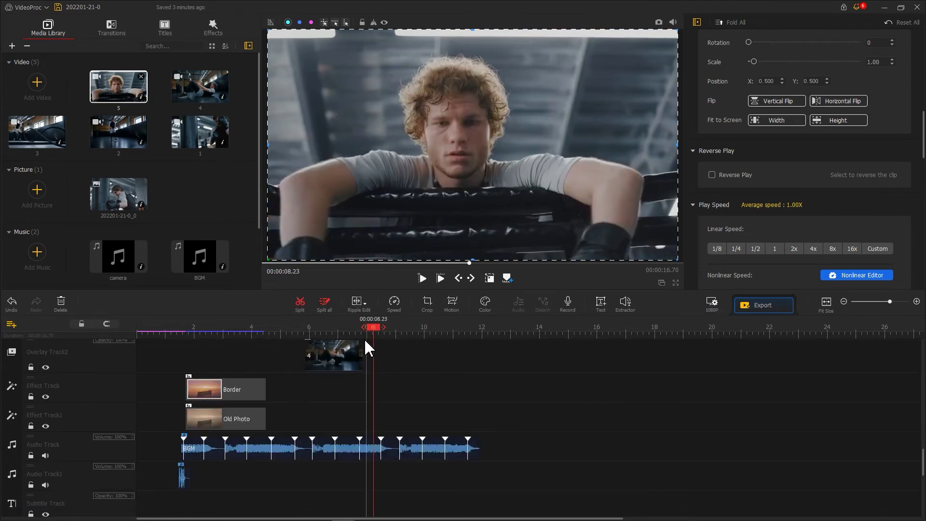
click(166, 29)
scroll(101, 188, down, 3)
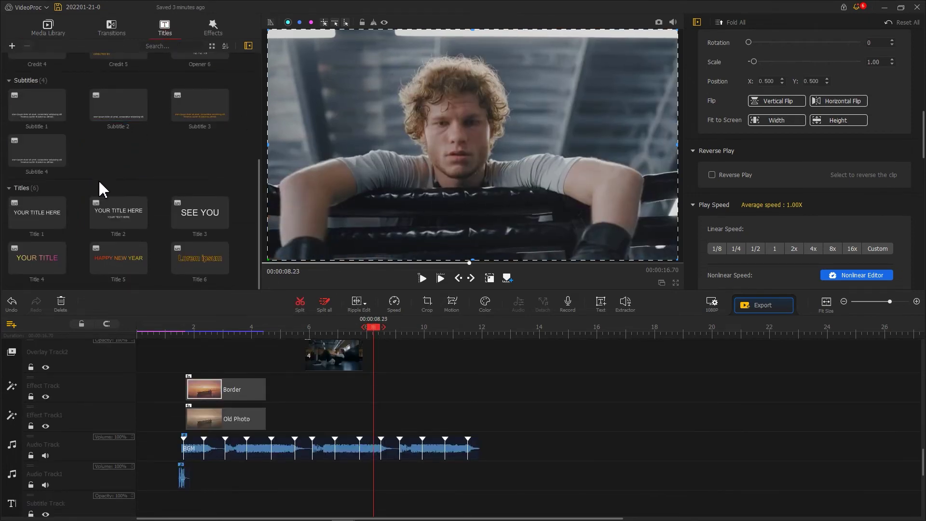
- Drop Title 1 onto the subtitle track at 8.23 s and start editing its text
drag(38, 212, 389, 508)
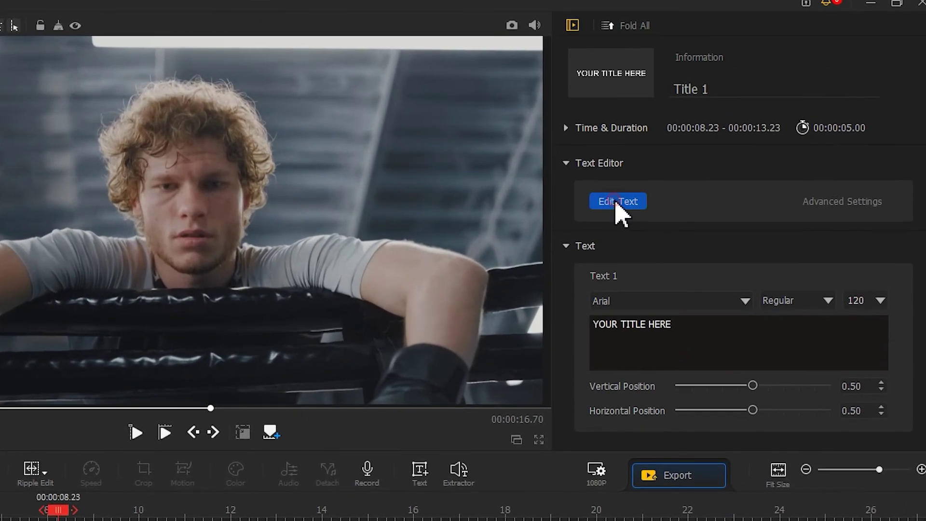
click(617, 201)
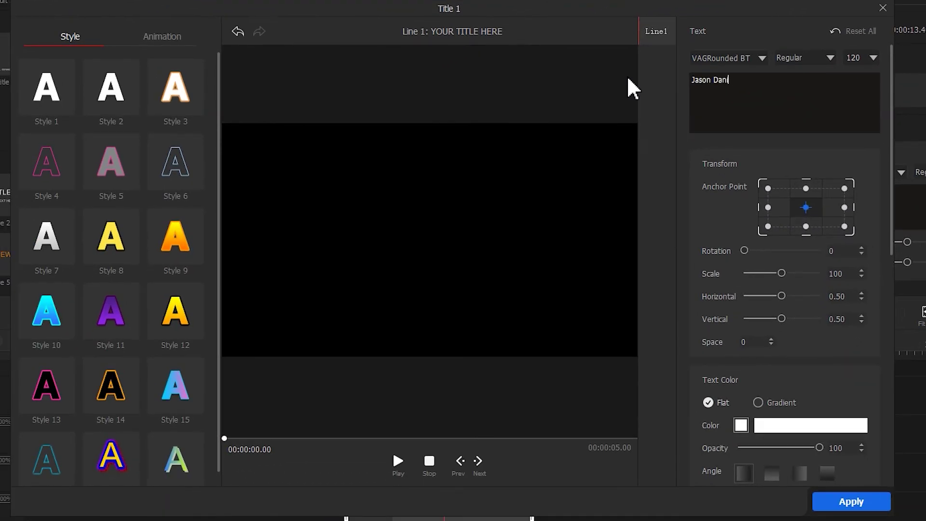
- Give the title Flip In animation, rotation 21, scale 139, an upper-left position and a light gradient fill
click(168, 38)
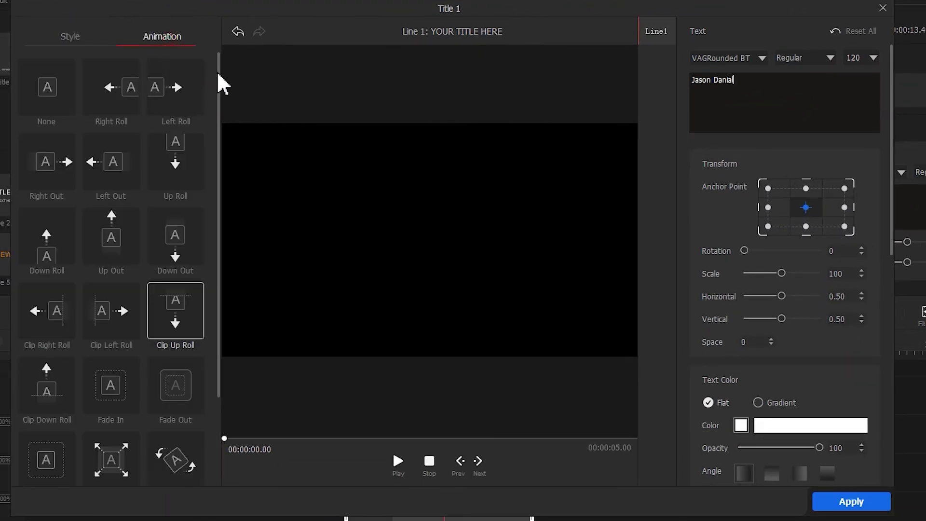
drag(219, 80, 226, 206)
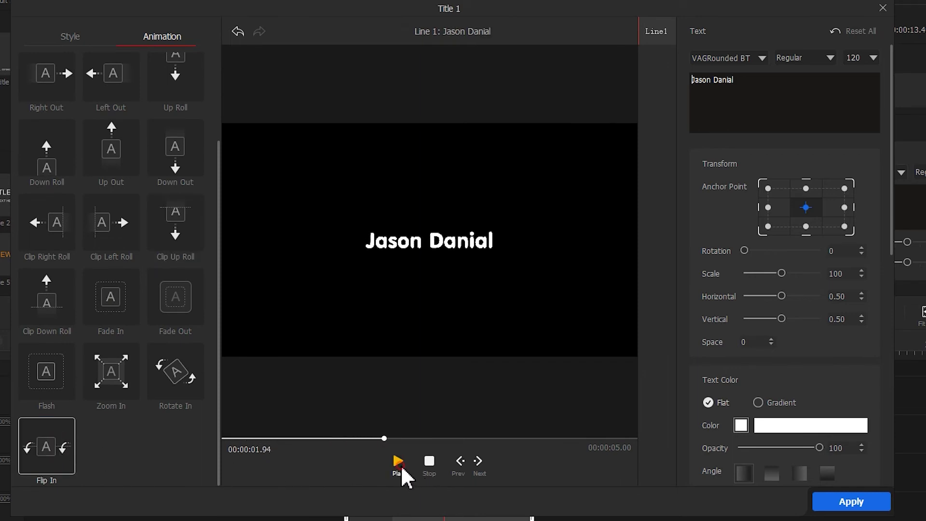
mouse_move(744, 250)
mouse_down()
mouse_move(796, 273)
mouse_move(772, 296)
mouse_up()
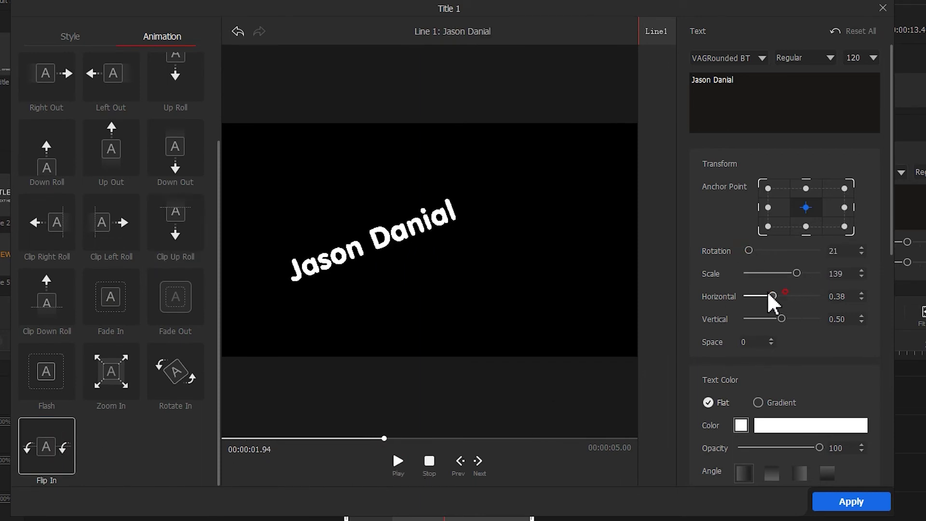
click(758, 402)
click(861, 424)
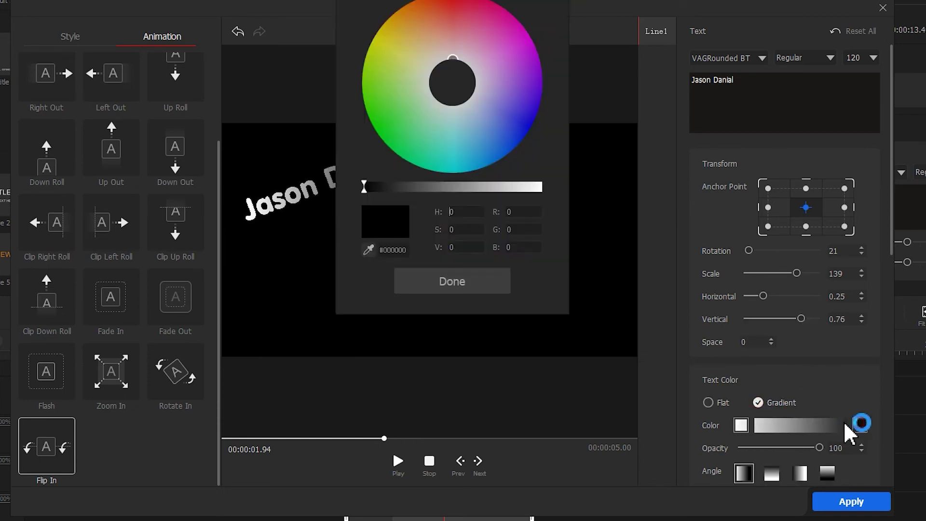
click(463, 188)
click(452, 280)
scroll(785, 326, down, 5)
- Add a grey text border, apply the title changes, and play back the animated name
click(707, 362)
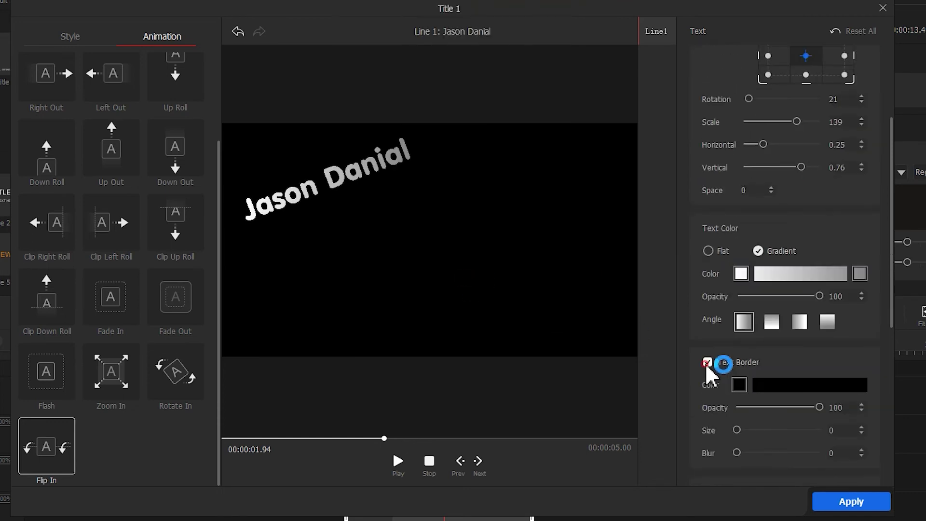
click(739, 384)
click(445, 105)
click(452, 280)
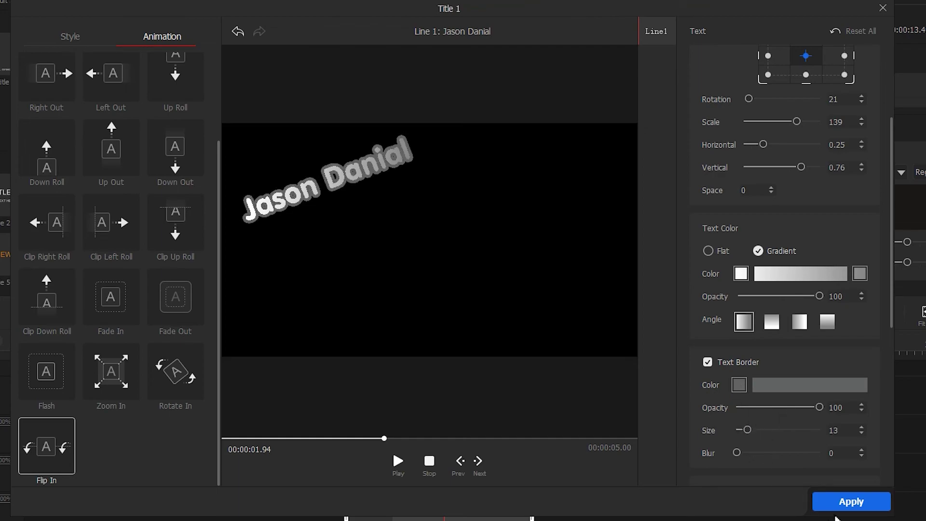
click(851, 501)
key(space)
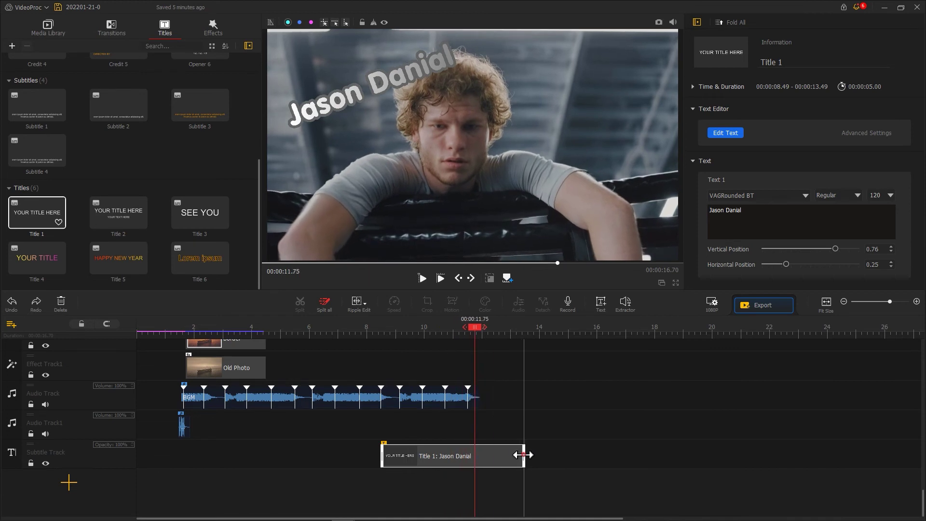
scroll(504, 420, up, 3)
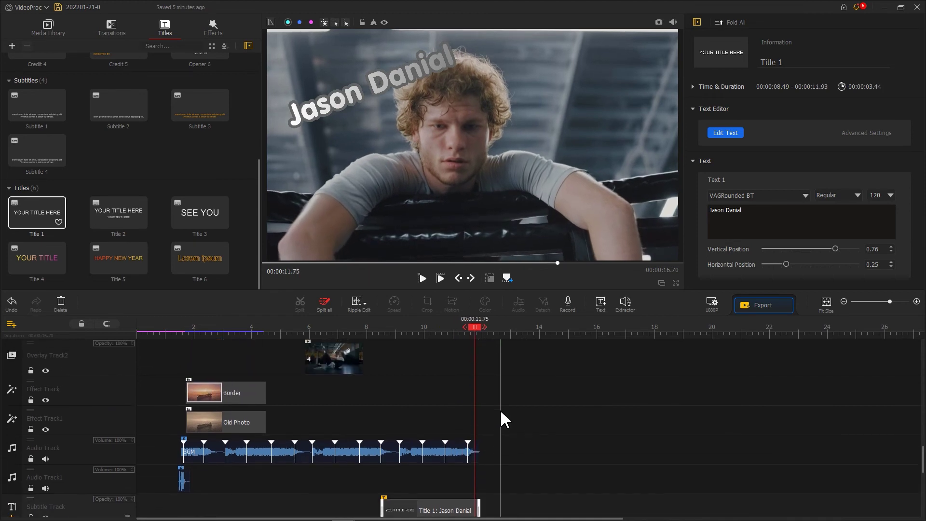